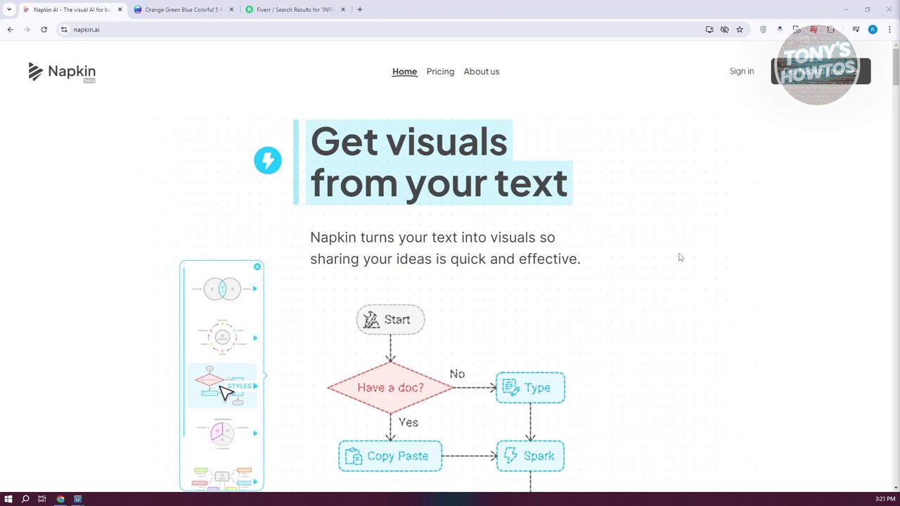
Open the Pricing page, review the plans and get started with the Professional Plan
{"action": "left_click", "coordinate": [448, 78]}
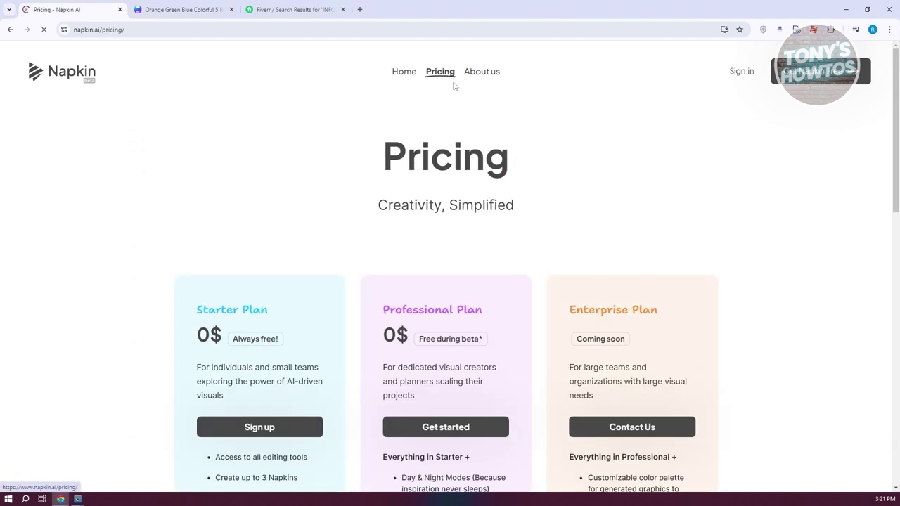
{"action": "scroll", "coordinate": [689, 152], "scroll_direction": "down", "scroll_amount": 1}
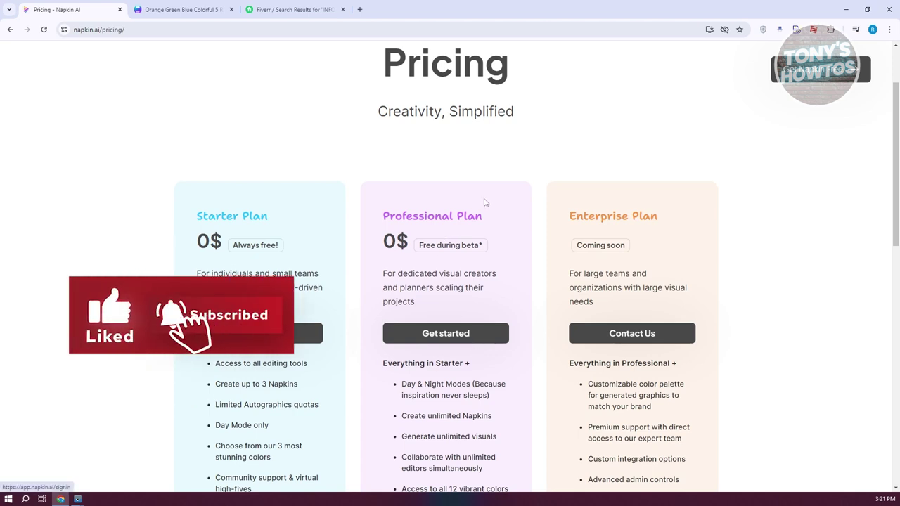
{"action": "left_click", "coordinate": [446, 333]}
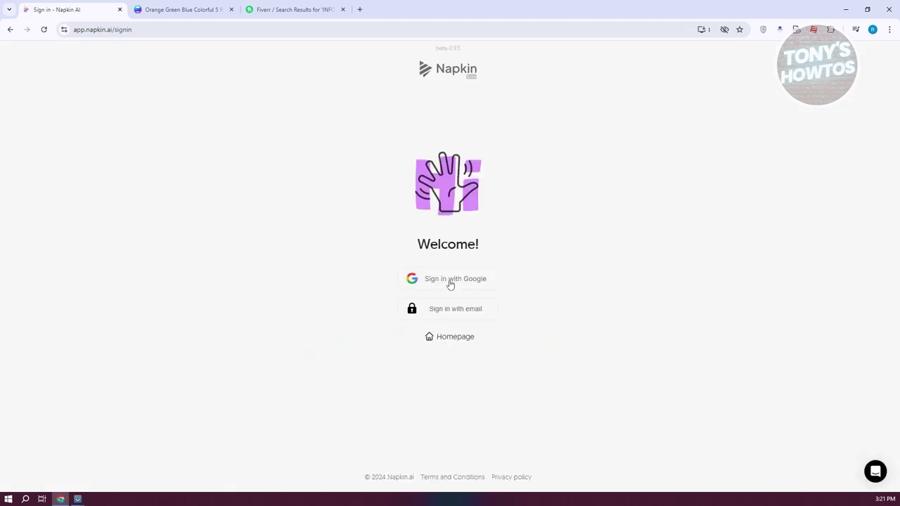
Sign in with the listed Google account and agree to continue to Napkin.AI
{"action": "left_click", "coordinate": [450, 281]}
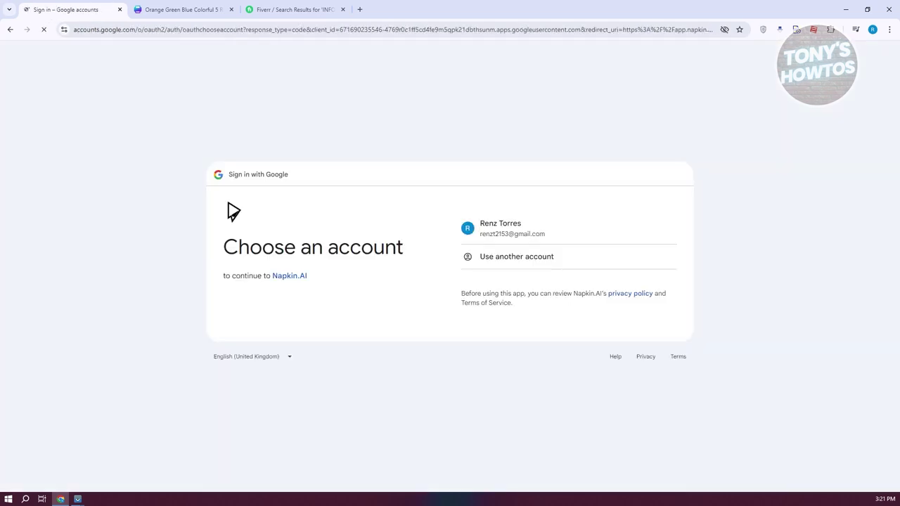
{"action": "left_click", "coordinate": [551, 236]}
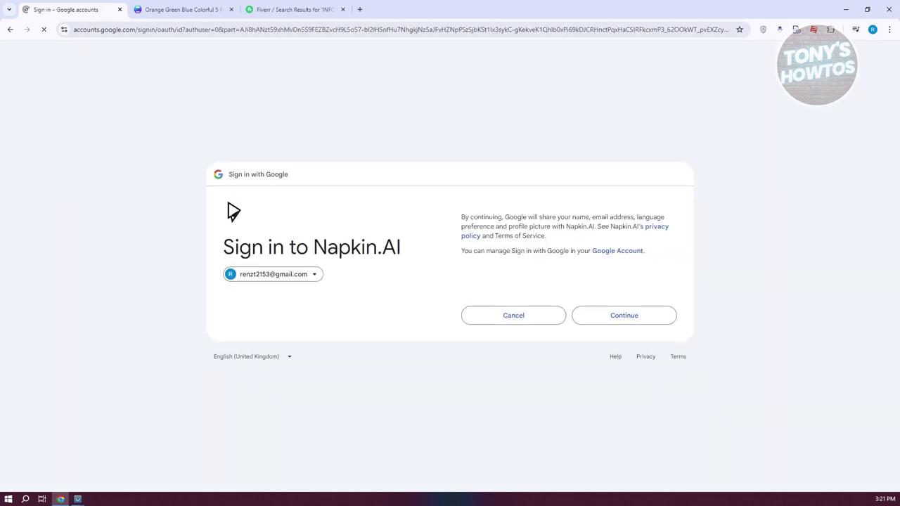
{"action": "left_click", "coordinate": [603, 315]}
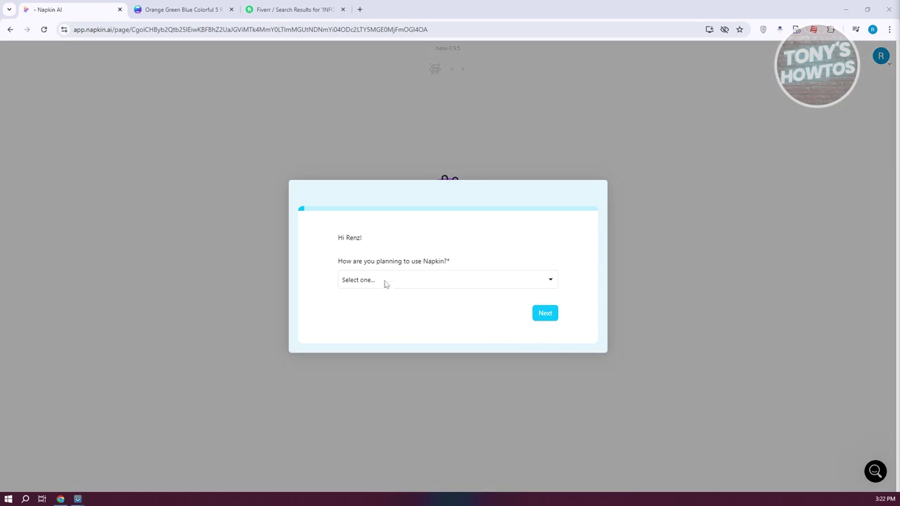
Answer the onboarding questions with For work as the planned use and Just me as the company size
{"action": "left_click", "coordinate": [386, 281]}
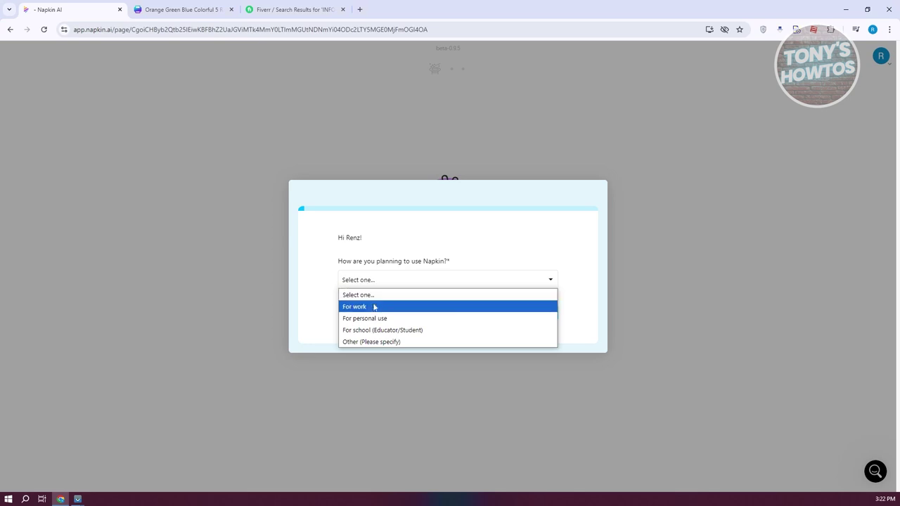
{"action": "left_click", "coordinate": [375, 309]}
{"action": "left_click", "coordinate": [545, 314]}
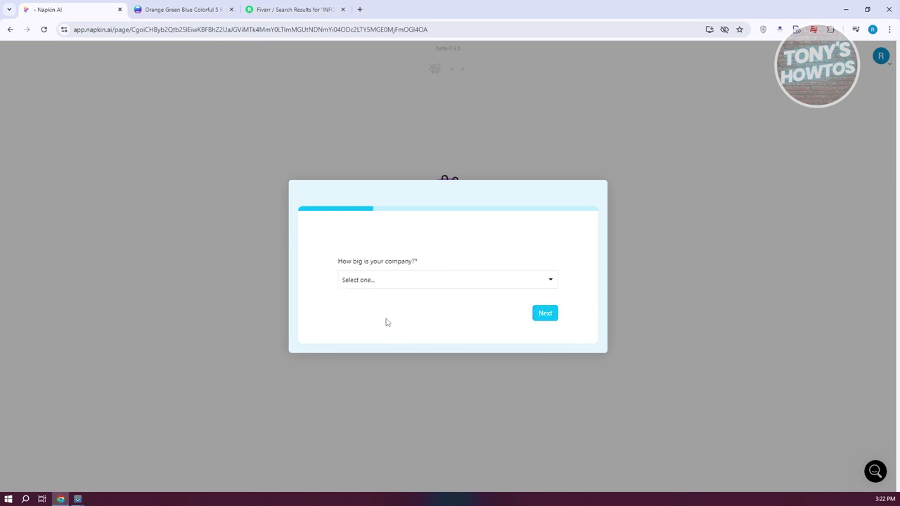
{"action": "left_click", "coordinate": [546, 315]}
{"action": "left_click", "coordinate": [463, 288]}
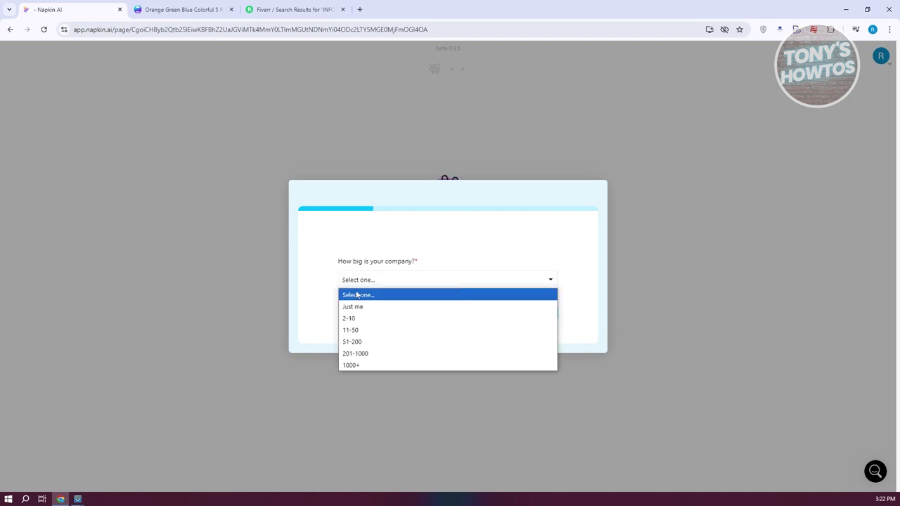
{"action": "left_click", "coordinate": [396, 310]}
{"action": "left_click", "coordinate": [542, 315]}
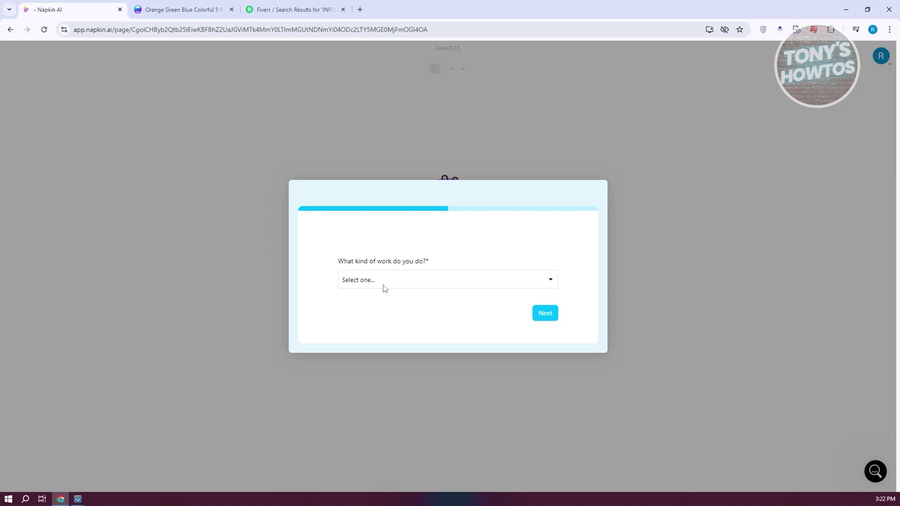
Answer the question about the kind of work with Design and continue
{"action": "left_click", "coordinate": [384, 288]}
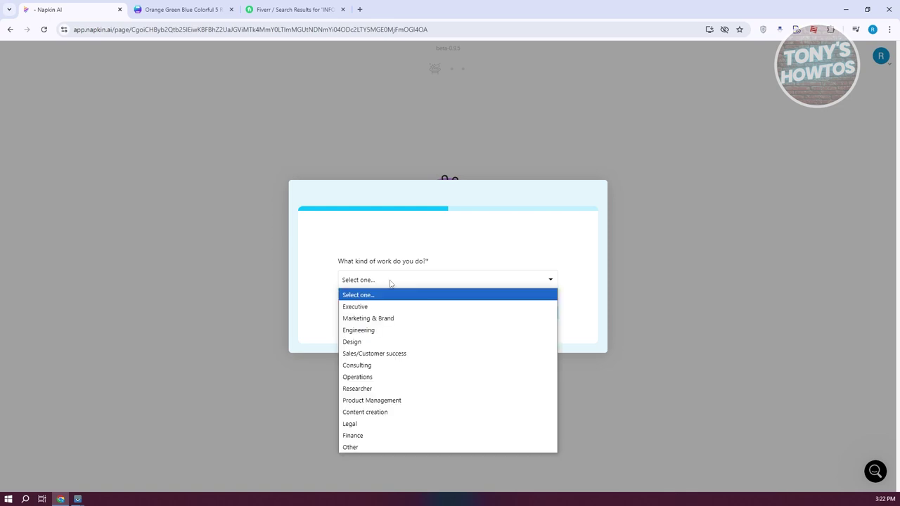
{"action": "left_click", "coordinate": [376, 341]}
{"action": "left_click", "coordinate": [551, 317]}
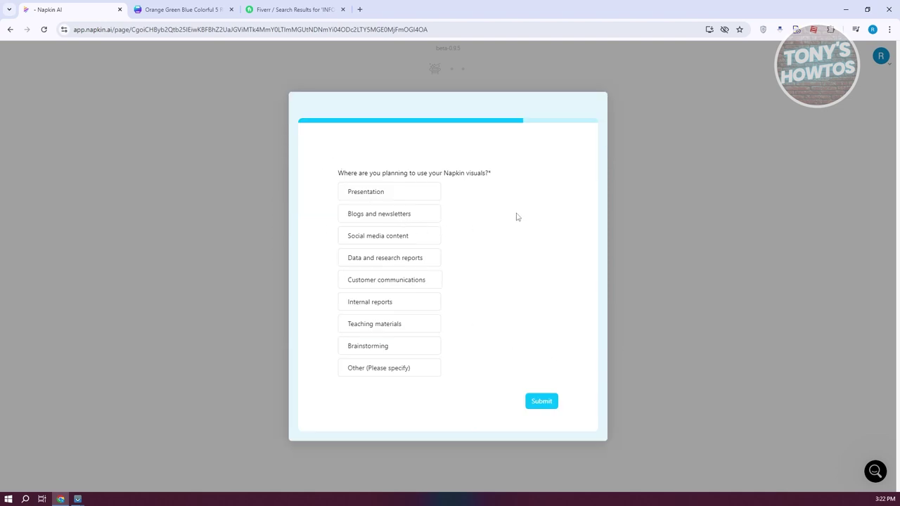
Choose Presentation, Social media content and Customer communications as uses for the visuals, then submit and finish the questionnaire
{"action": "left_click", "coordinate": [421, 201]}
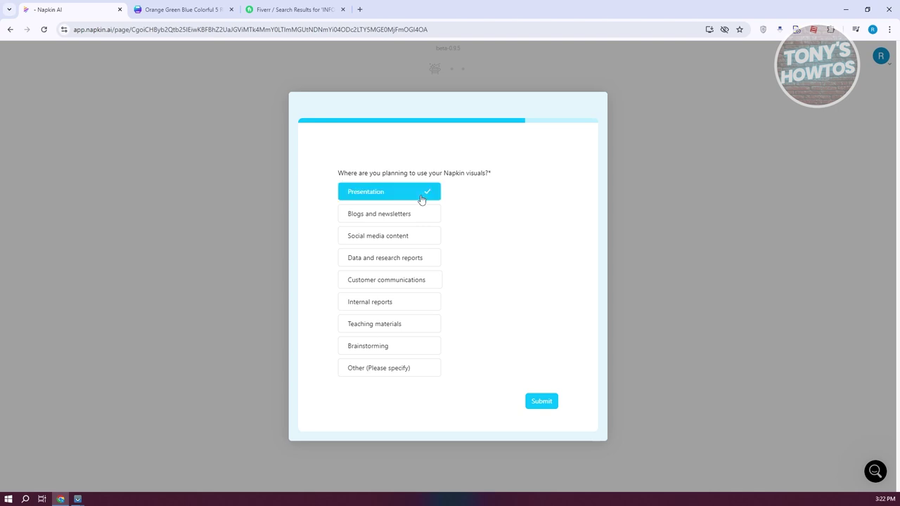
{"action": "left_click", "coordinate": [420, 240]}
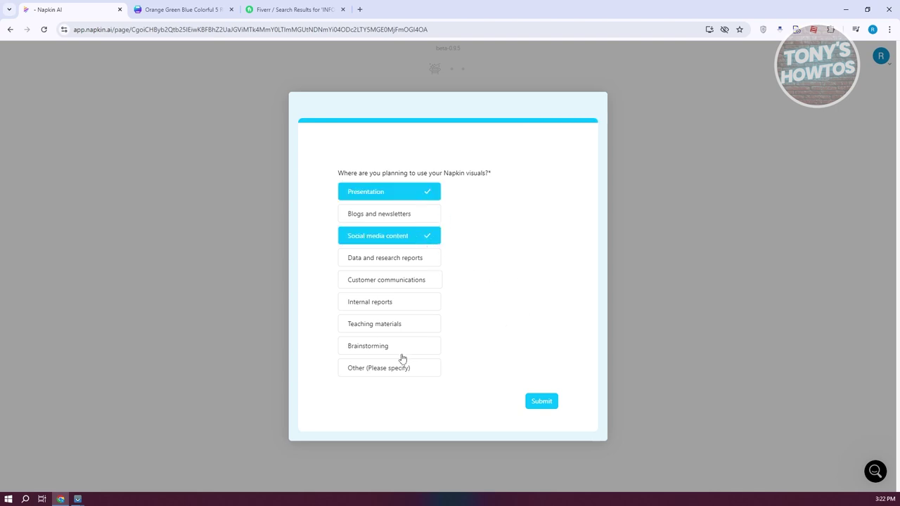
{"action": "left_click", "coordinate": [420, 287]}
{"action": "left_click", "coordinate": [543, 402]}
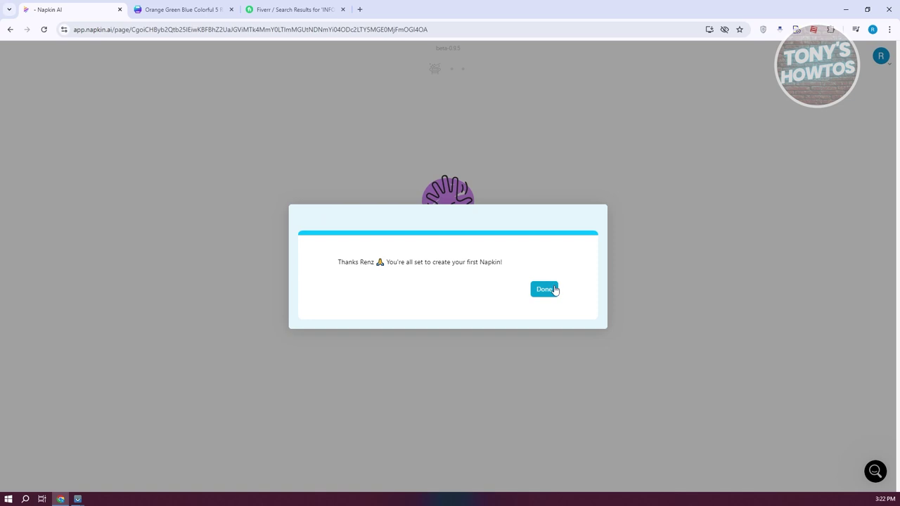
{"action": "left_click", "coordinate": [544, 289]}
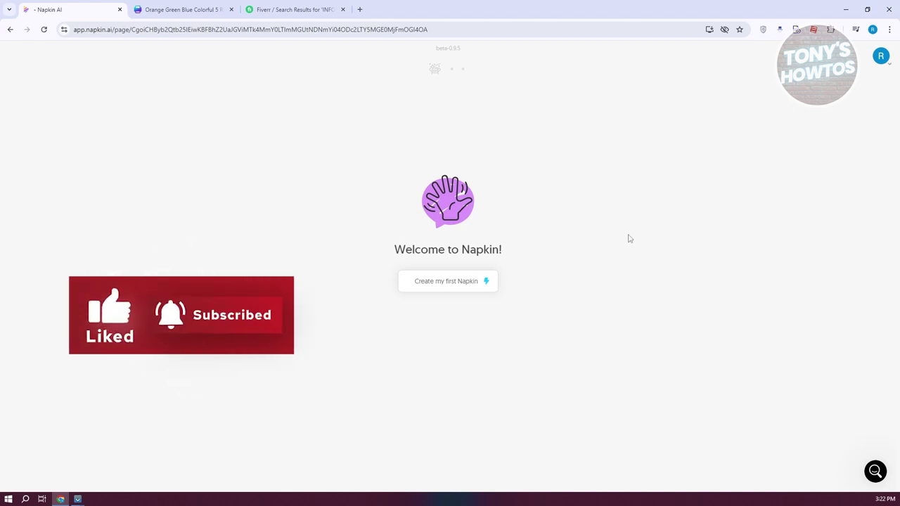
Create the first Napkin by generating its text with AI from the suggested prompt "Brand proposal for plant care company"
{"action": "left_click", "coordinate": [460, 286]}
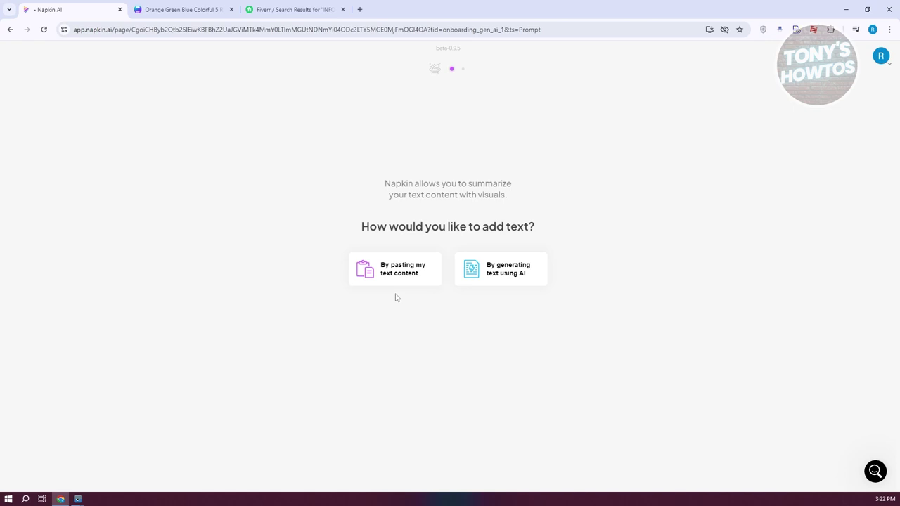
{"action": "left_click", "coordinate": [504, 285]}
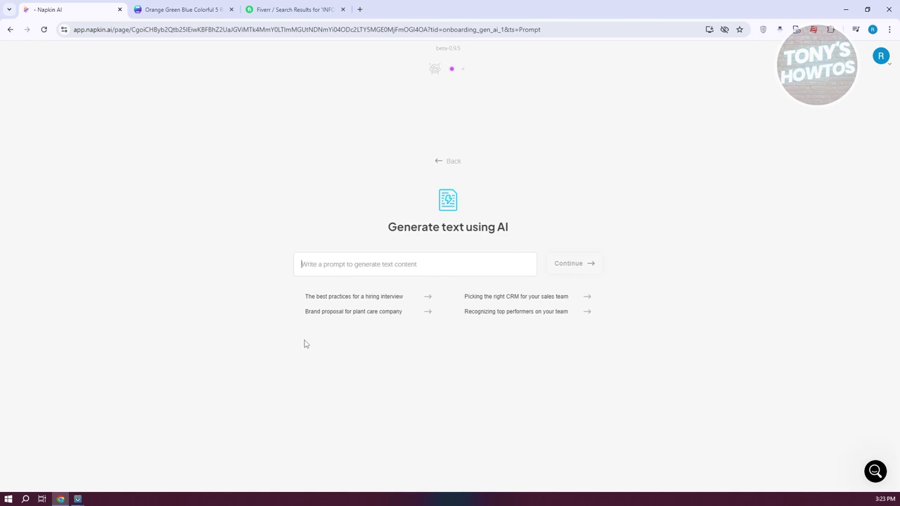
{"action": "left_click", "coordinate": [359, 313]}
{"action": "left_click", "coordinate": [569, 263]}
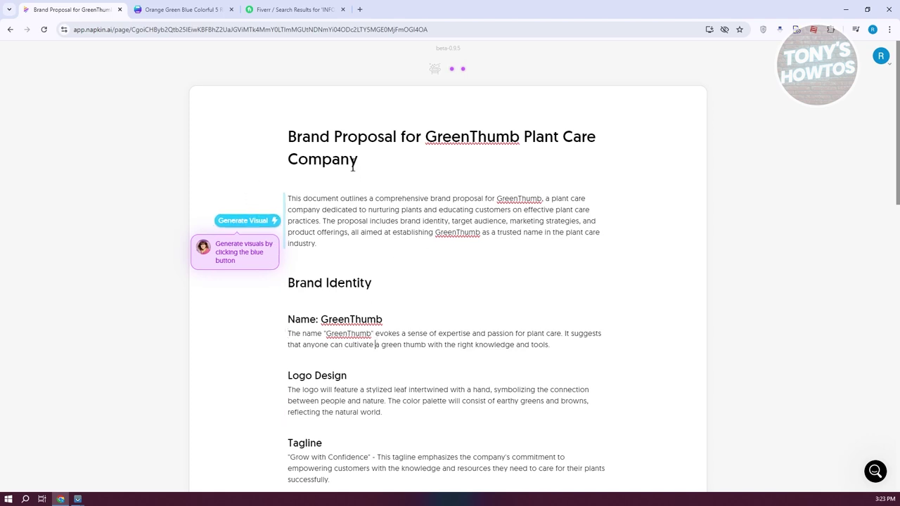
Generate visual suggestions for the introductory paragraph of the GreenThumb brand proposal
{"action": "left_click", "coordinate": [395, 220]}
{"action": "left_click", "coordinate": [475, 297]}
{"action": "left_click", "coordinate": [242, 221]}
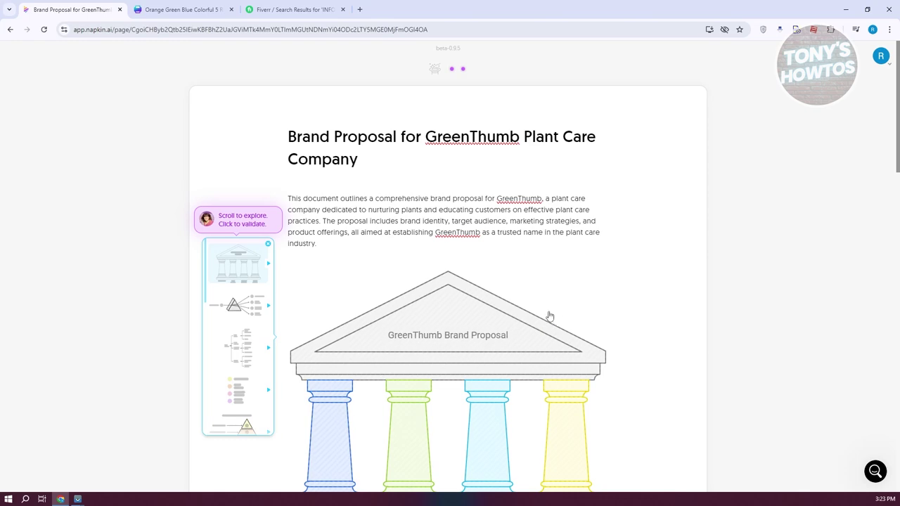
Compare the suggested visuals and insert the brain diagram in its lightly shaded multicolour style below the introductory paragraph
{"action": "scroll", "coordinate": [647, 318], "scroll_direction": "down", "scroll_amount": 3}
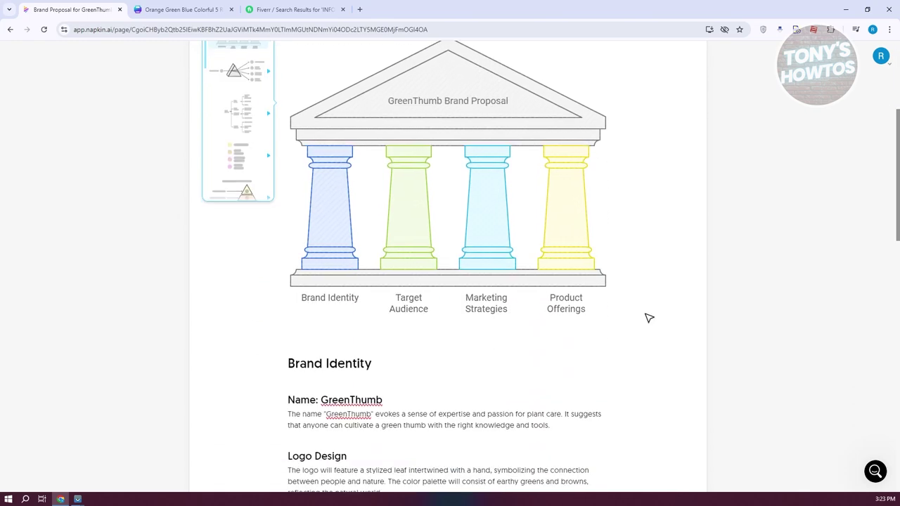
{"action": "scroll", "coordinate": [647, 318], "scroll_direction": "up", "scroll_amount": 3}
{"action": "scroll", "coordinate": [373, 301], "scroll_direction": "down", "scroll_amount": 1}
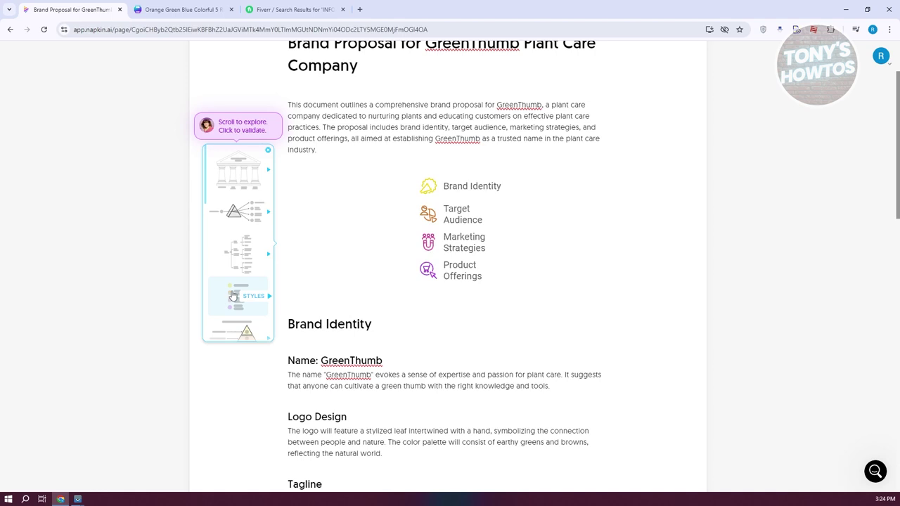
{"action": "scroll", "coordinate": [221, 300], "scroll_direction": "down", "scroll_amount": 5}
{"action": "scroll", "coordinate": [235, 301], "scroll_direction": "up", "scroll_amount": 5}
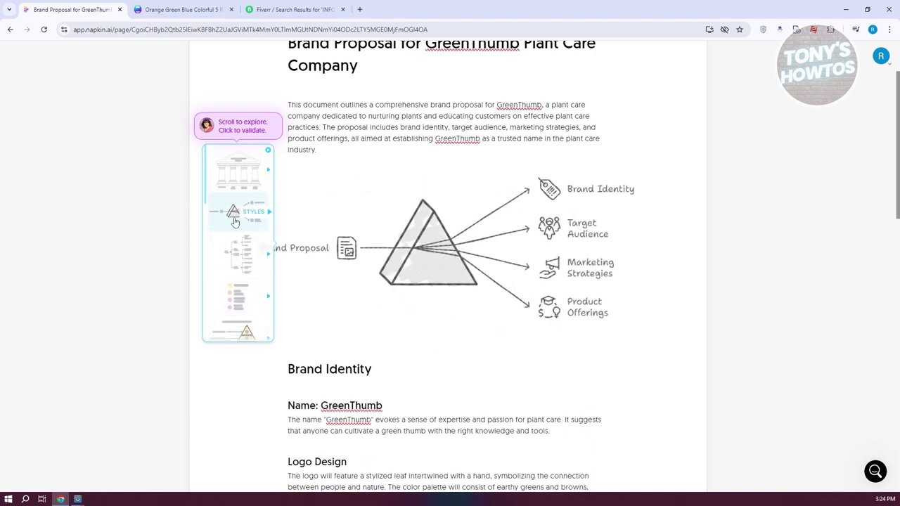
{"action": "scroll", "coordinate": [234, 281], "scroll_direction": "down", "scroll_amount": 3}
{"action": "left_click", "coordinate": [232, 258]}
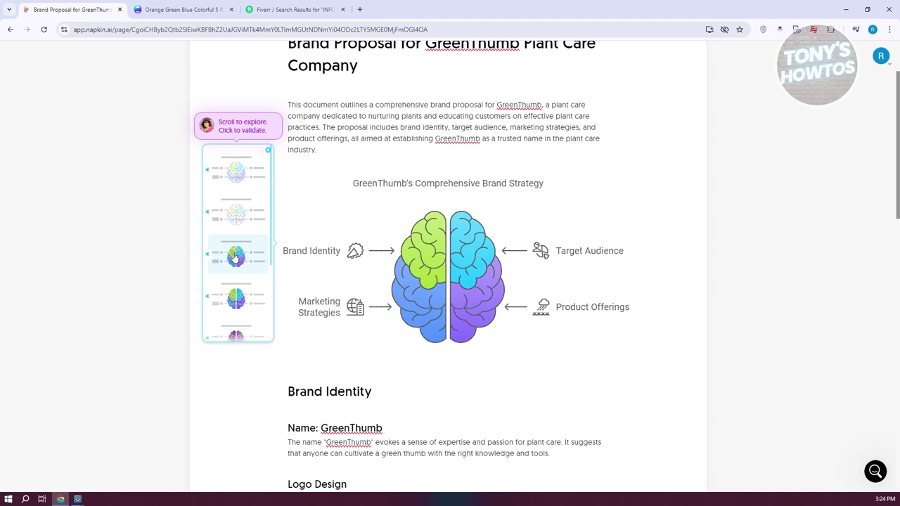
{"action": "scroll", "coordinate": [235, 257], "scroll_direction": "down", "scroll_amount": 3}
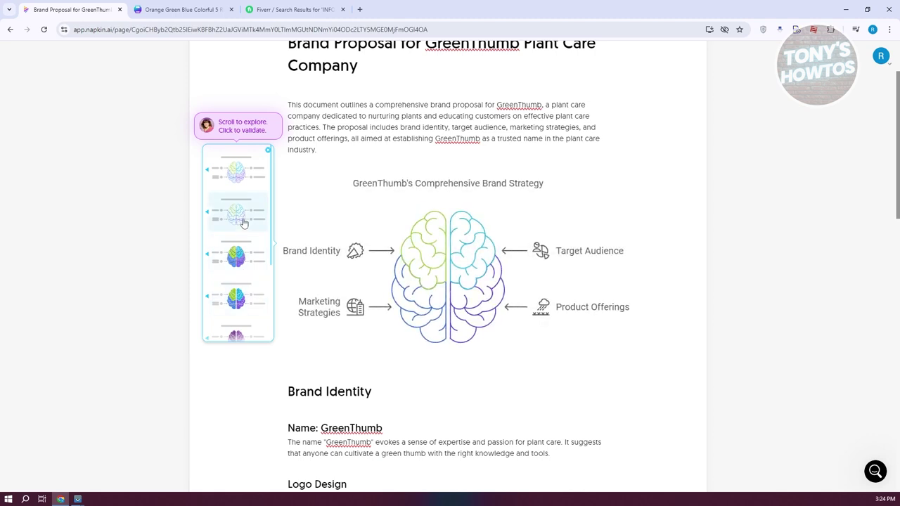
{"action": "left_click", "coordinate": [242, 170]}
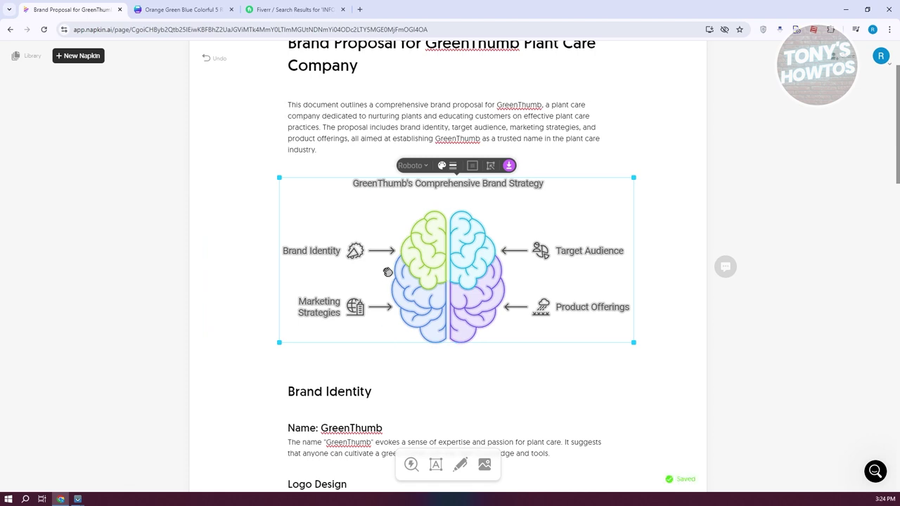
Examine the font choices and the line style and colour options for the brain diagram
{"action": "left_click", "coordinate": [425, 166]}
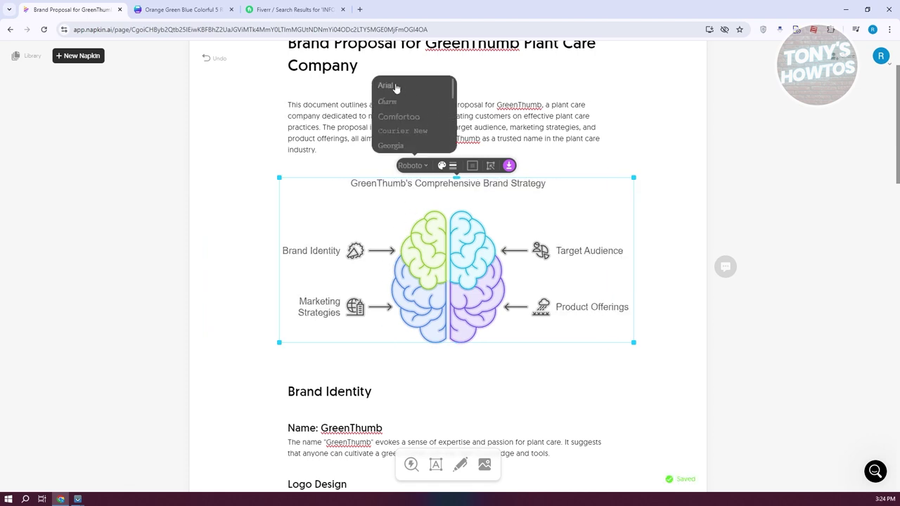
{"action": "left_click", "coordinate": [453, 166]}
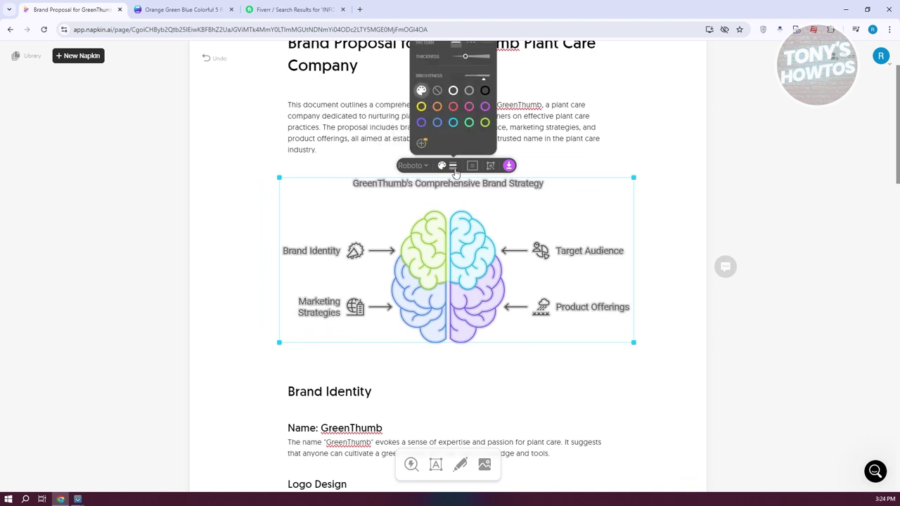
{"action": "scroll", "coordinate": [453, 169], "scroll_direction": "up", "scroll_amount": 1}
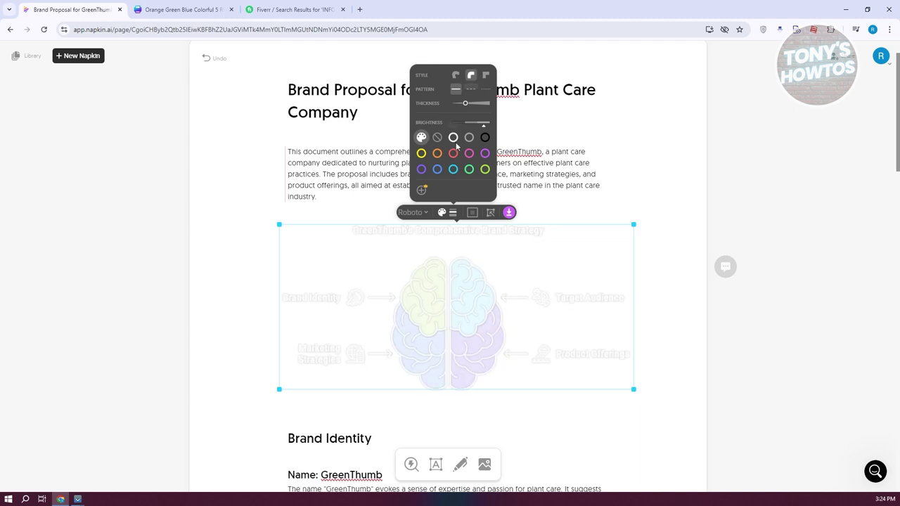
Try different frame shapes around the brain diagram
{"action": "left_click", "coordinate": [472, 213]}
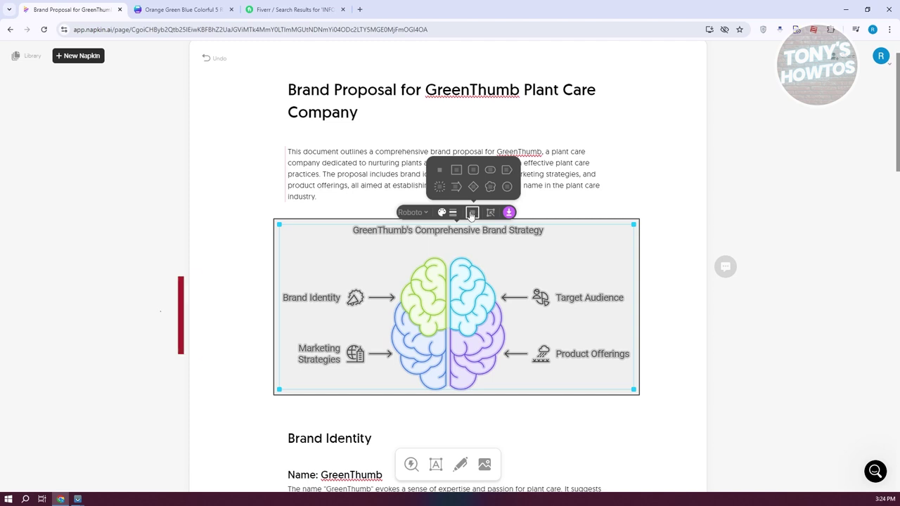
{"action": "left_click", "coordinate": [458, 187]}
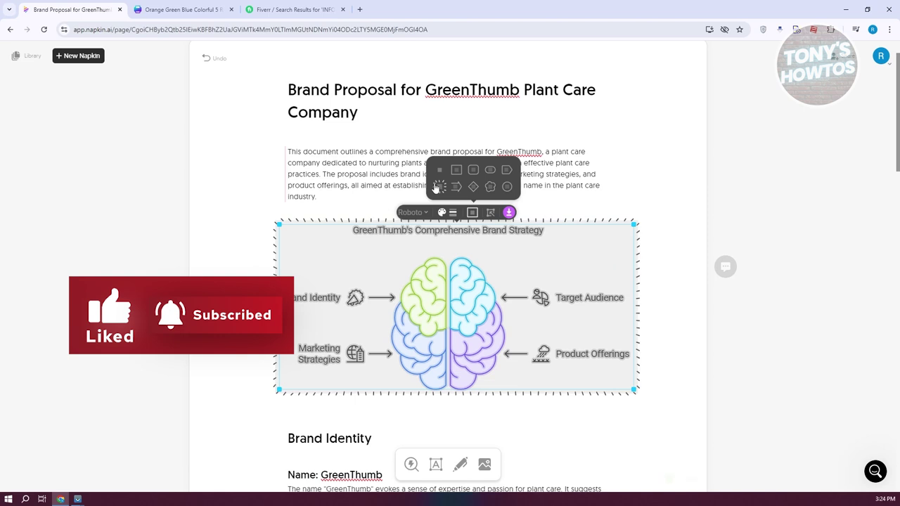
{"action": "left_click", "coordinate": [454, 212]}
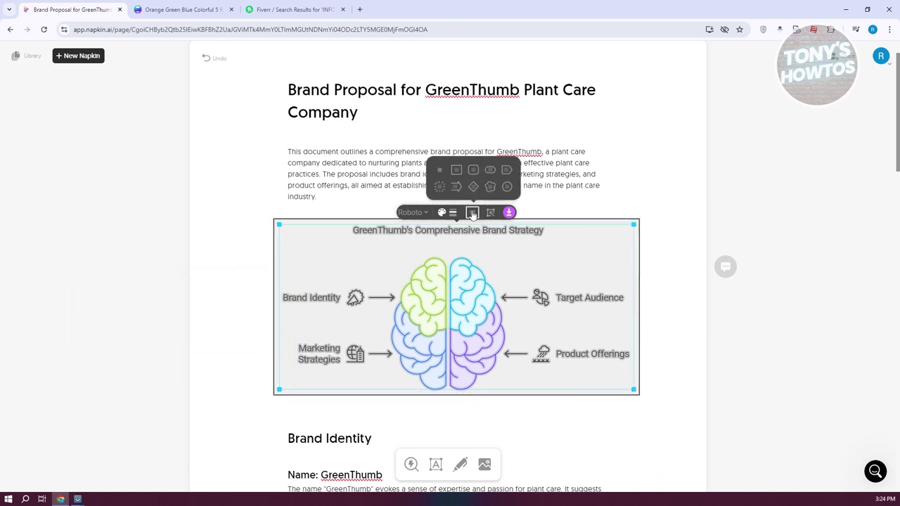
{"action": "left_click", "coordinate": [470, 212]}
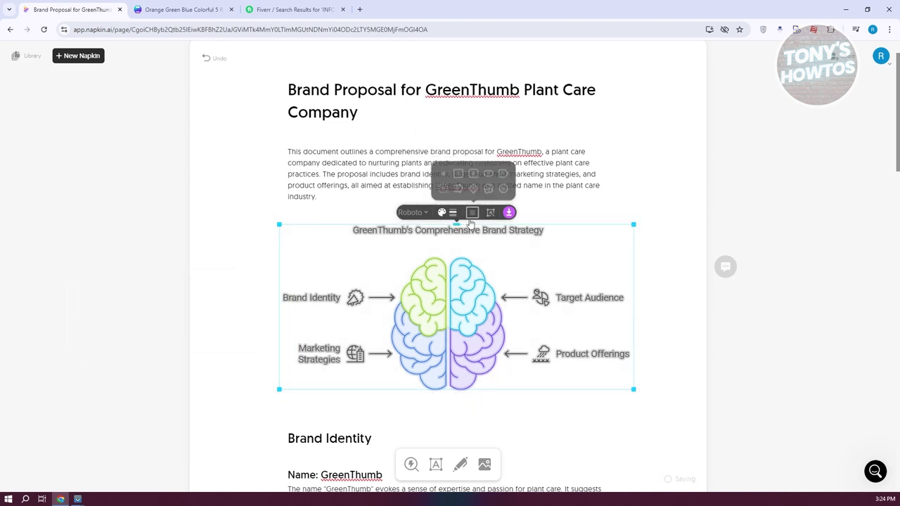
Ungroup the brain diagram so that its parts can be selected individually
{"action": "left_click", "coordinate": [490, 214]}
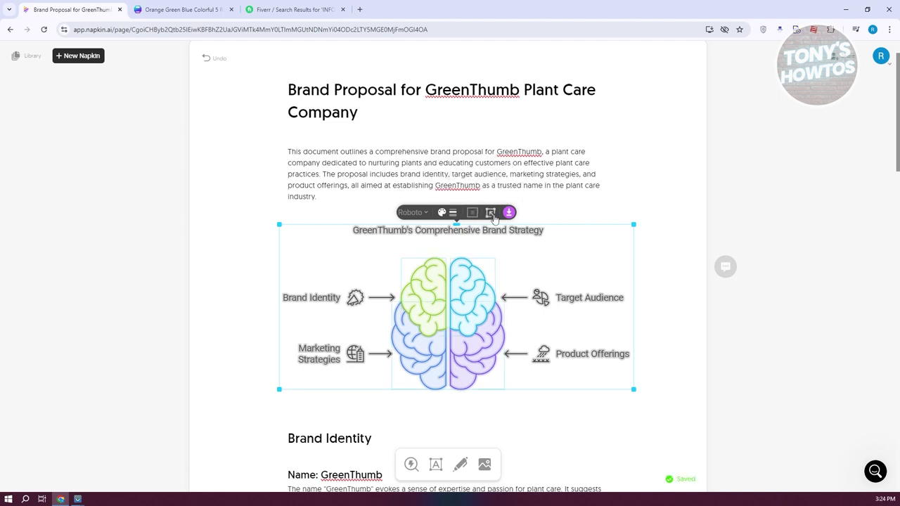
{"action": "left_click", "coordinate": [492, 219]}
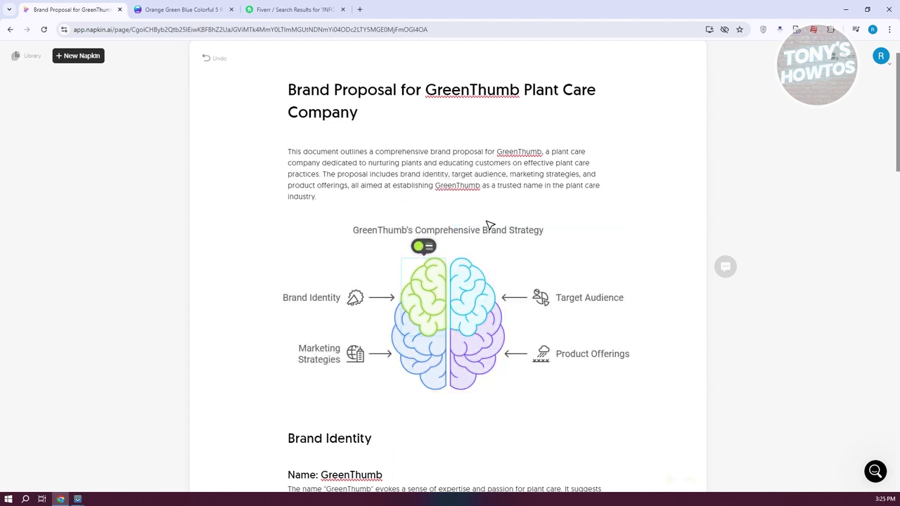
Examine the colour and line options for single parts of the brain diagram and for the Target Audience icon
{"action": "left_click", "coordinate": [419, 247]}
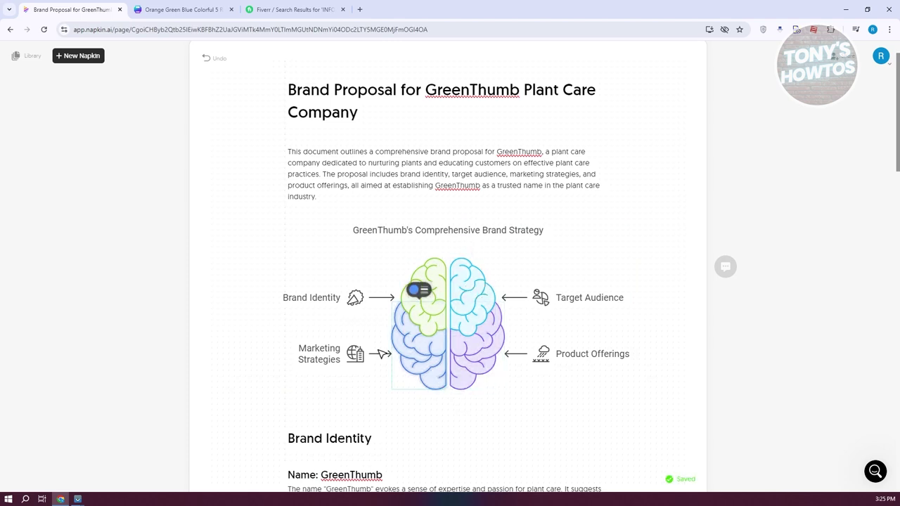
{"action": "mouse_move", "coordinate": [415, 296]}
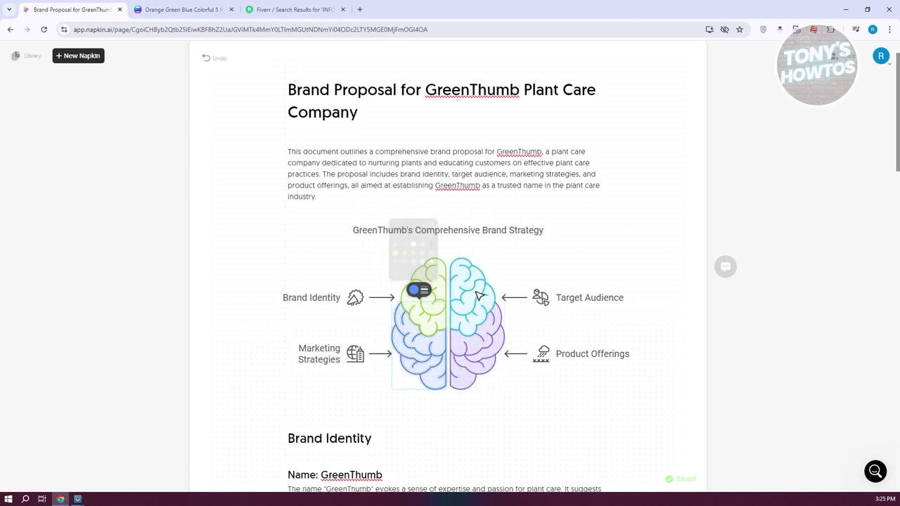
{"action": "left_click", "coordinate": [541, 299]}
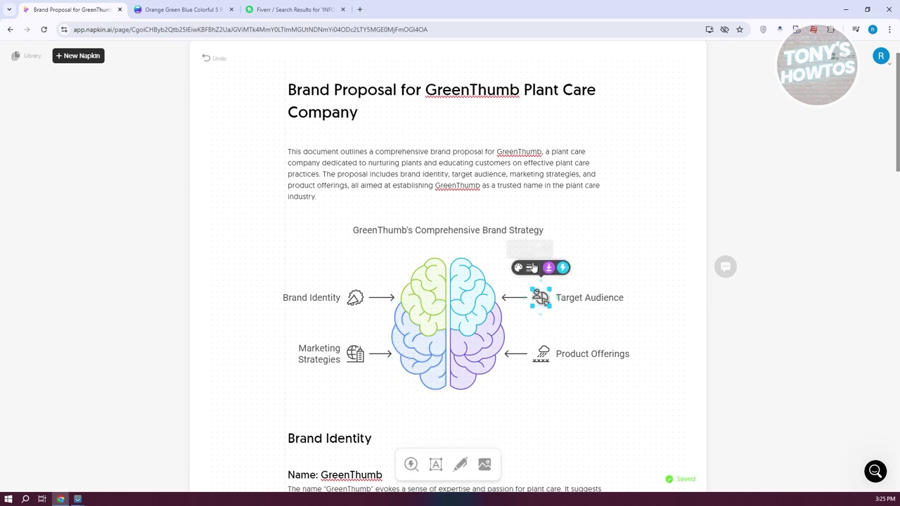
{"action": "left_click", "coordinate": [670, 213]}
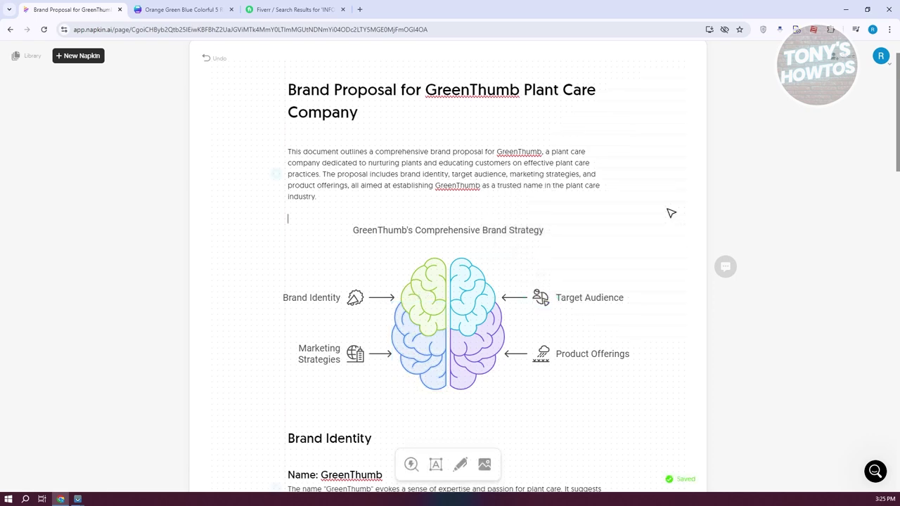
Generate visual suggestions for the paragraph under the "Name: GreenThumb" heading
{"action": "scroll", "coordinate": [680, 187], "scroll_direction": "down", "scroll_amount": 3}
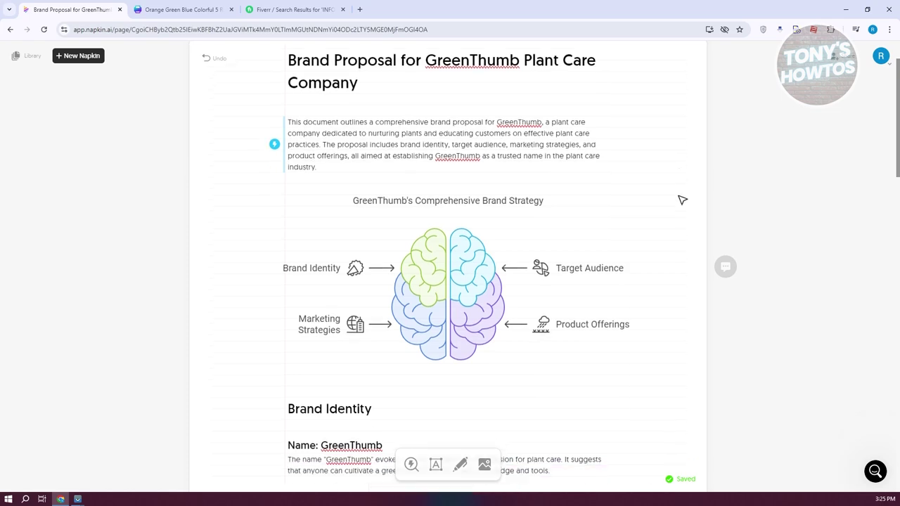
{"action": "left_click", "coordinate": [329, 313]}
{"action": "scroll", "coordinate": [596, 195], "scroll_direction": "up", "scroll_amount": 1}
{"action": "scroll", "coordinate": [422, 267], "scroll_direction": "down", "scroll_amount": 1}
{"action": "mouse_move", "coordinate": [274, 307]}
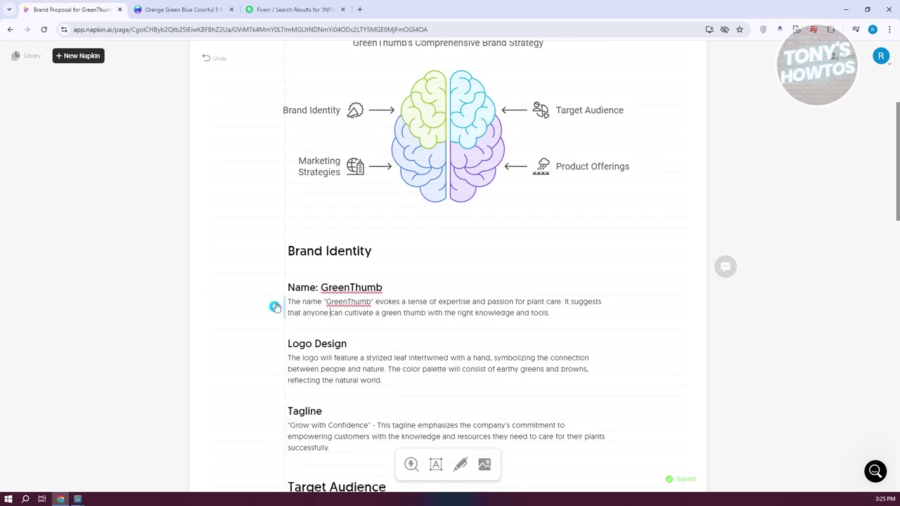
{"action": "left_click", "coordinate": [274, 306]}
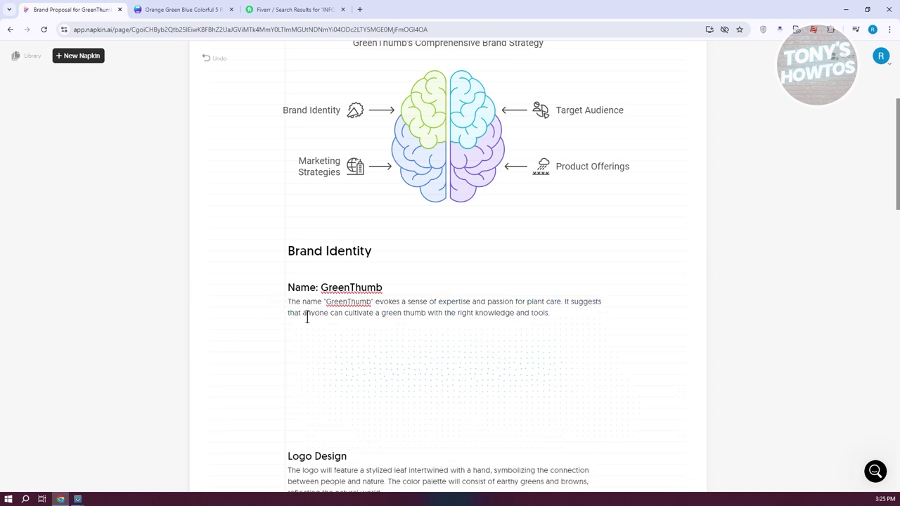
Insert the "Building a GreenThumb Brand Identity" diagram with four circles around a centre in its lightly shaded multicolour style
{"action": "scroll", "coordinate": [317, 307], "scroll_direction": "down", "scroll_amount": 1}
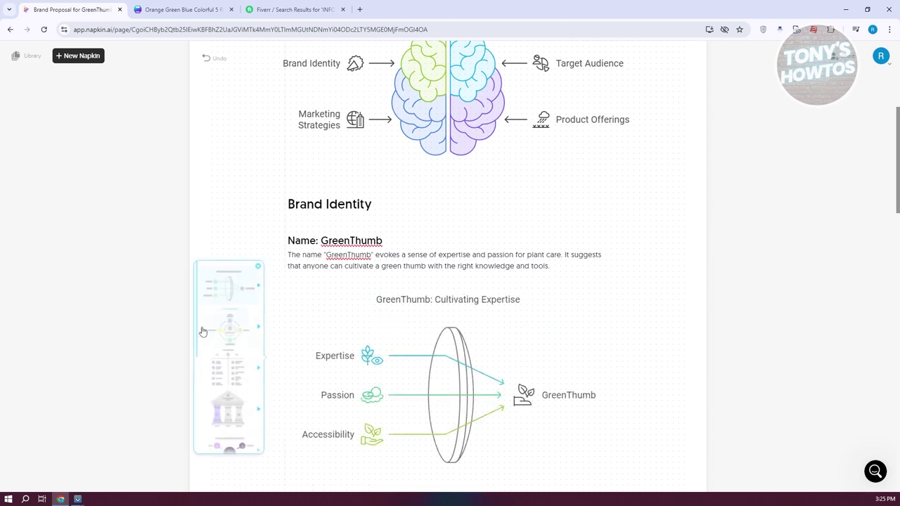
{"action": "left_click", "coordinate": [238, 288]}
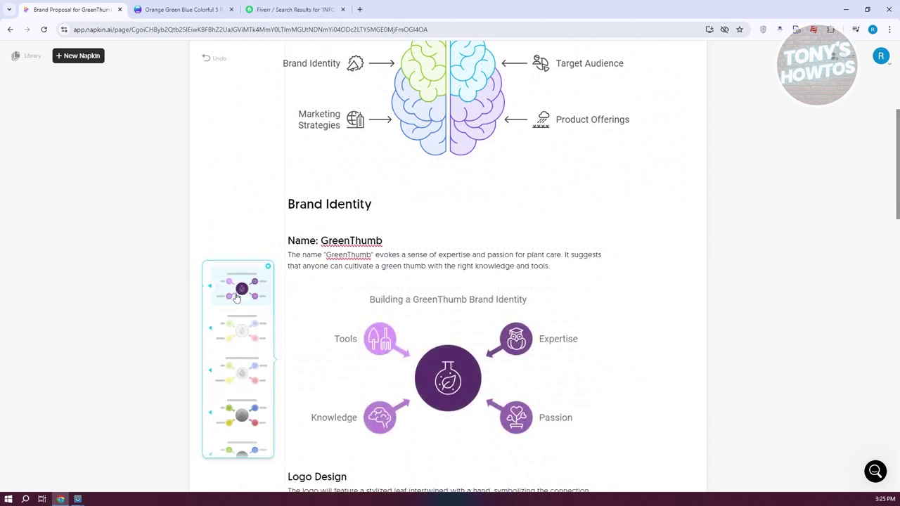
{"action": "left_click", "coordinate": [235, 329]}
{"action": "left_click", "coordinate": [653, 194]}
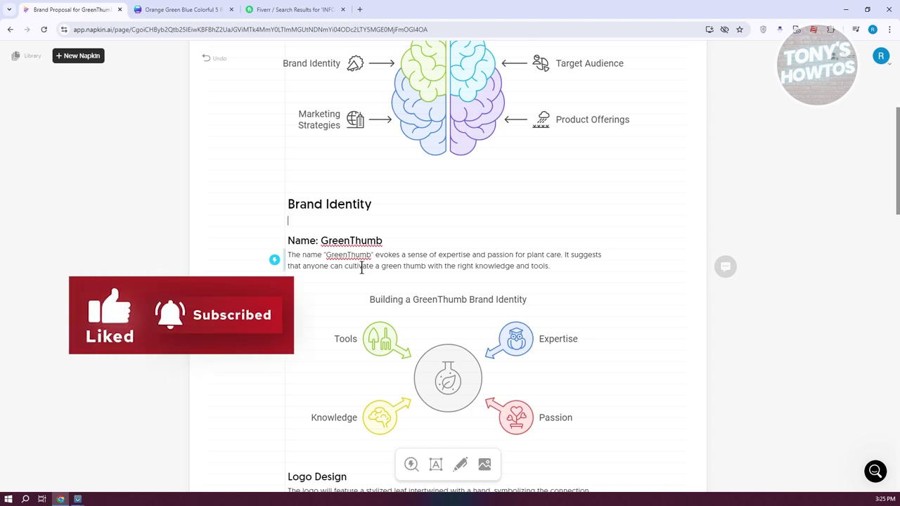
Switch to Canva to look at the "5 Reasons you should use an Infographic" design, and return to the Napkin document
{"action": "scroll", "coordinate": [473, 285], "scroll_direction": "up", "scroll_amount": 2}
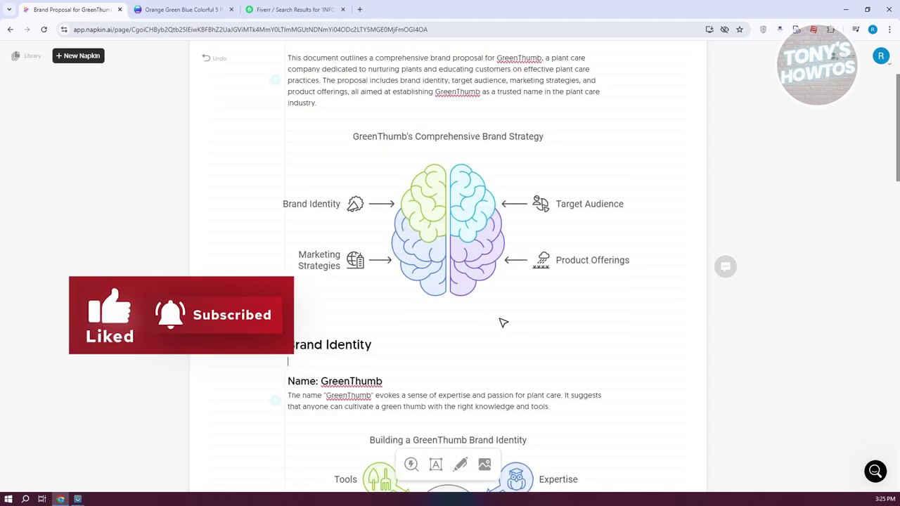
{"action": "left_click", "coordinate": [181, 10]}
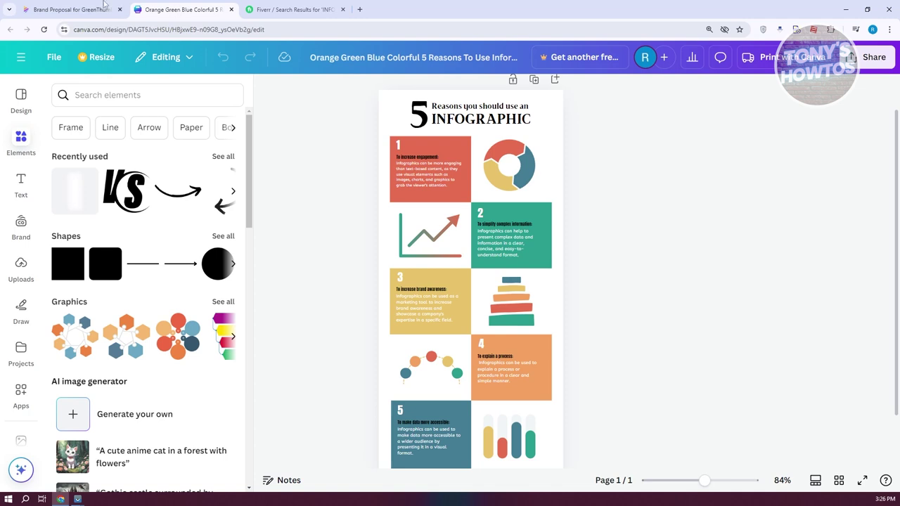
{"action": "left_click", "coordinate": [126, 9]}
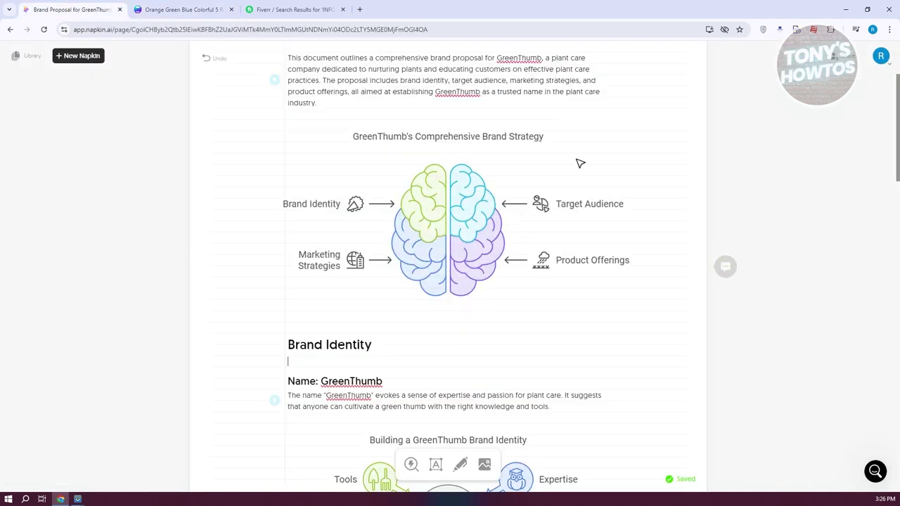
Select the whole brain diagram with its title and labels and copy it to the clipboard as a PNG
{"action": "left_click", "coordinate": [478, 185]}
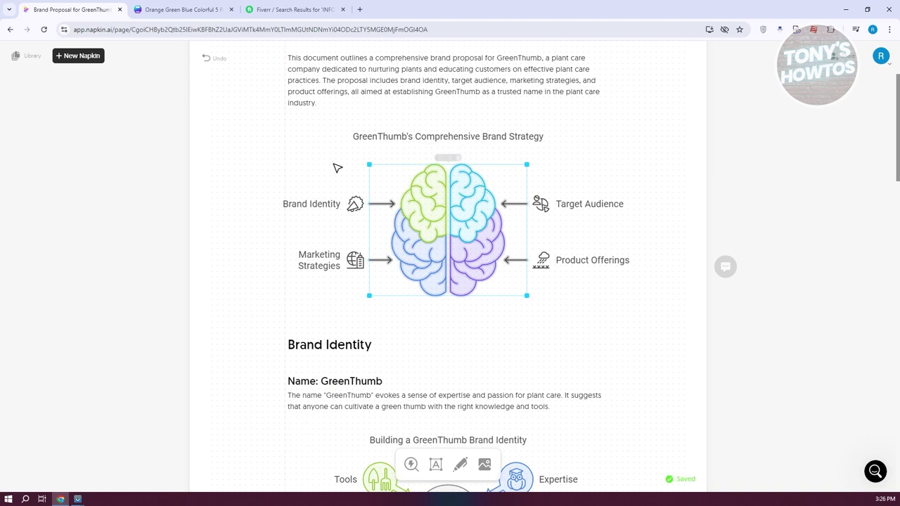
{"action": "left_click_drag", "start_coordinate": [297, 307], "coordinate": [685, 106]}
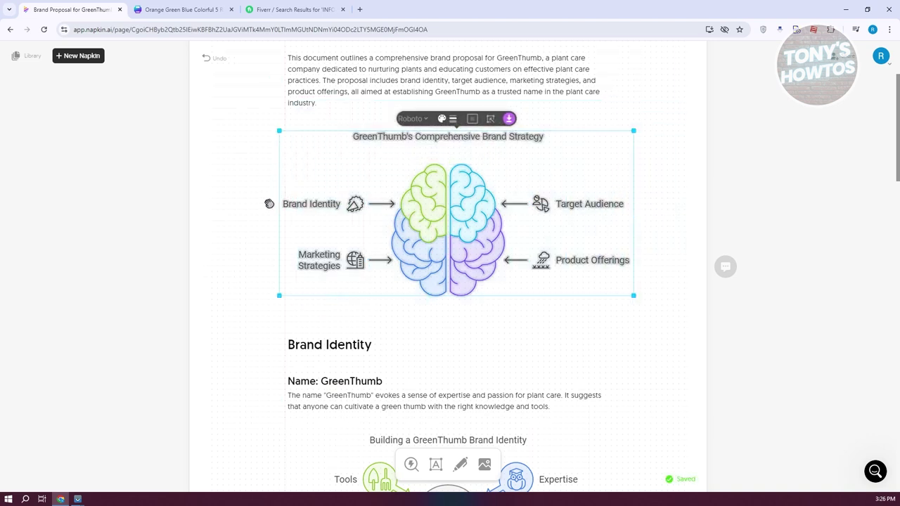
{"action": "left_click_drag", "start_coordinate": [267, 319], "coordinate": [652, 105]}
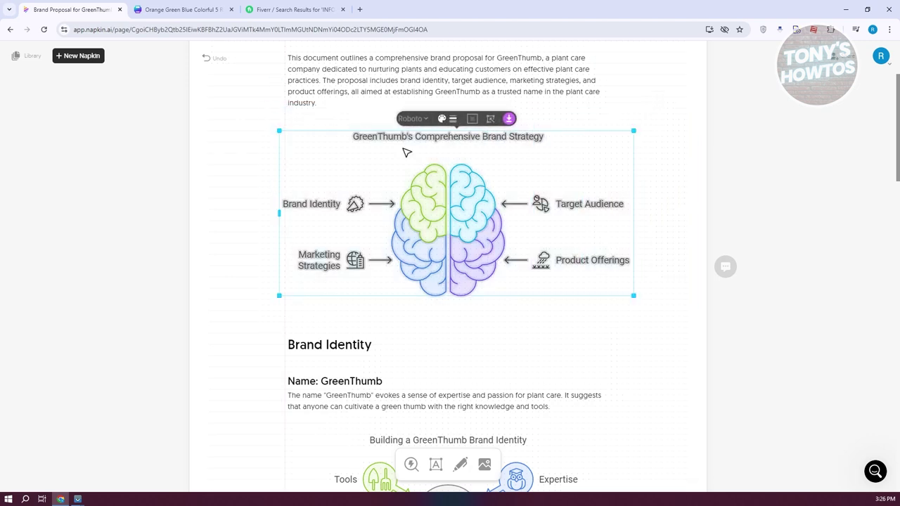
{"action": "left_click", "coordinate": [508, 120]}
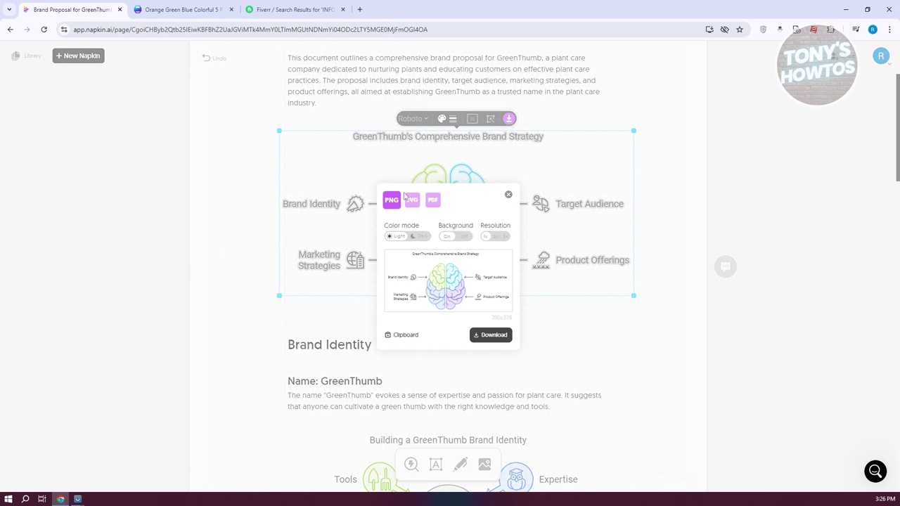
{"action": "left_click", "coordinate": [403, 336]}
Switch to the Canva infographic and delete the arc of coloured dots beside reason 4
{"action": "left_click", "coordinate": [182, 9]}
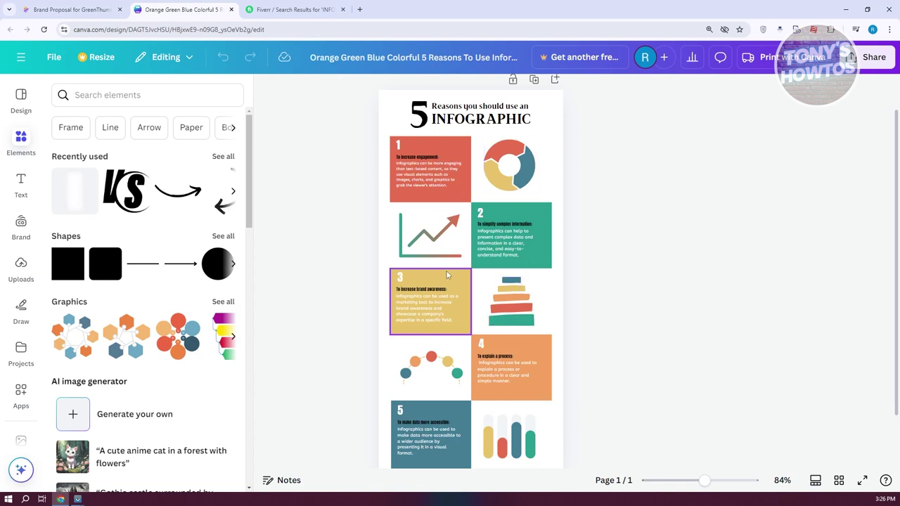
{"action": "left_click", "coordinate": [435, 249]}
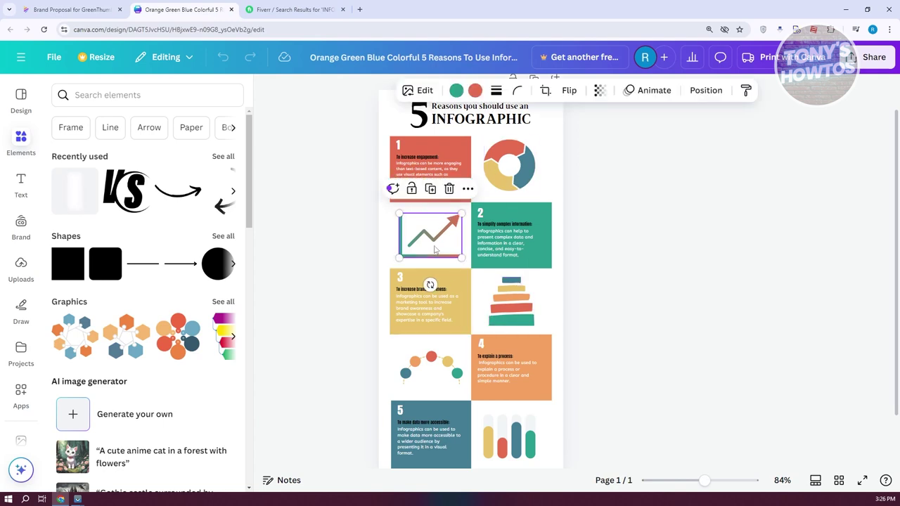
{"action": "left_click", "coordinate": [446, 376]}
{"action": "key", "text": "Delete"}
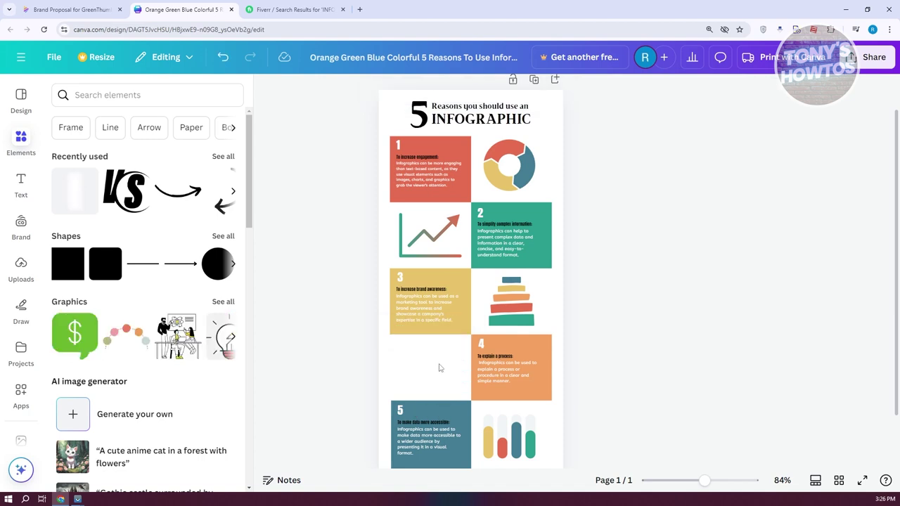
Paste the brain diagram into the empty space beside reason 4 and shrink it to fit there
{"action": "key", "text": "ctrl+v"}
{"action": "left_click_drag", "start_coordinate": [475, 286], "coordinate": [459, 365]}
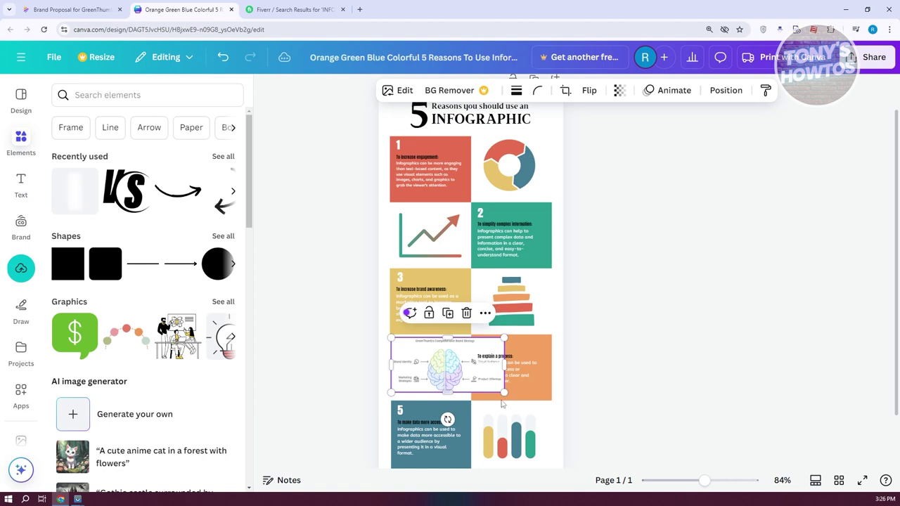
{"action": "left_click_drag", "start_coordinate": [503, 392], "coordinate": [444, 367]}
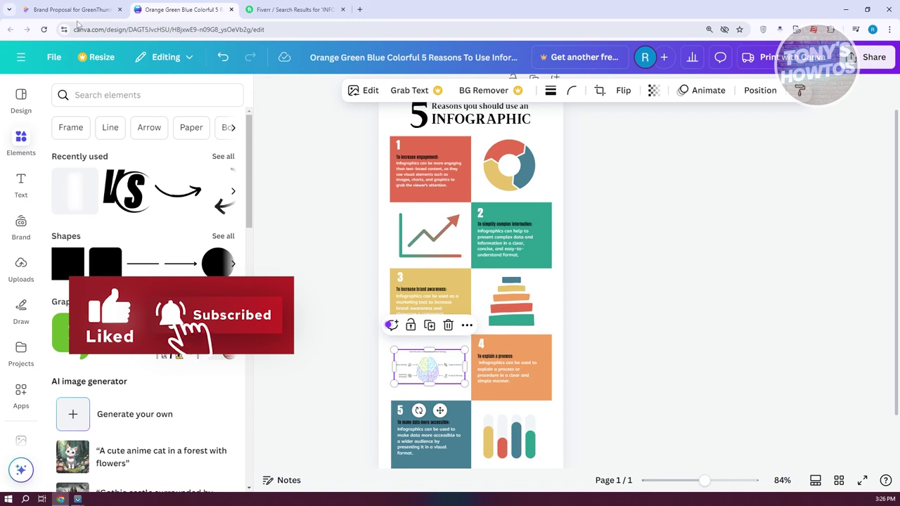
Switch to Fiverr and look over the search results for INFOGRAPHIC services
{"action": "mouse_move", "coordinate": [80, 17]}
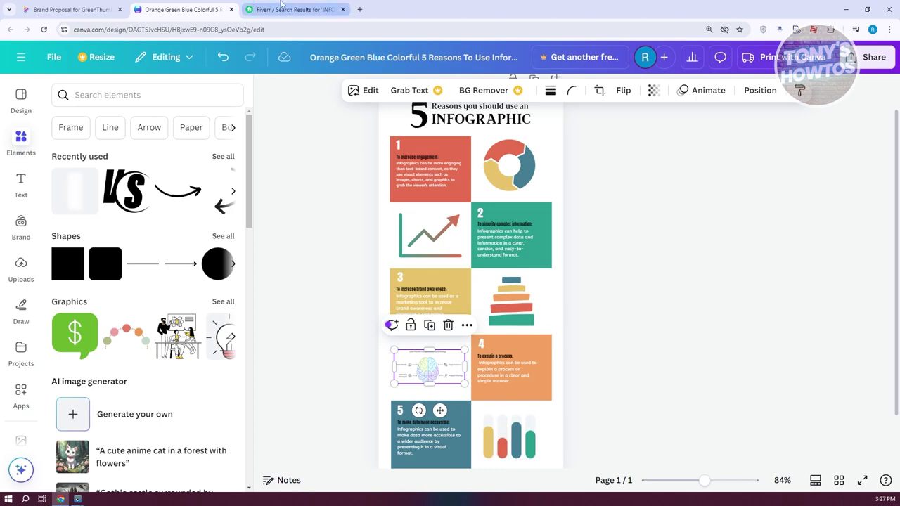
{"action": "mouse_move", "coordinate": [281, 5]}
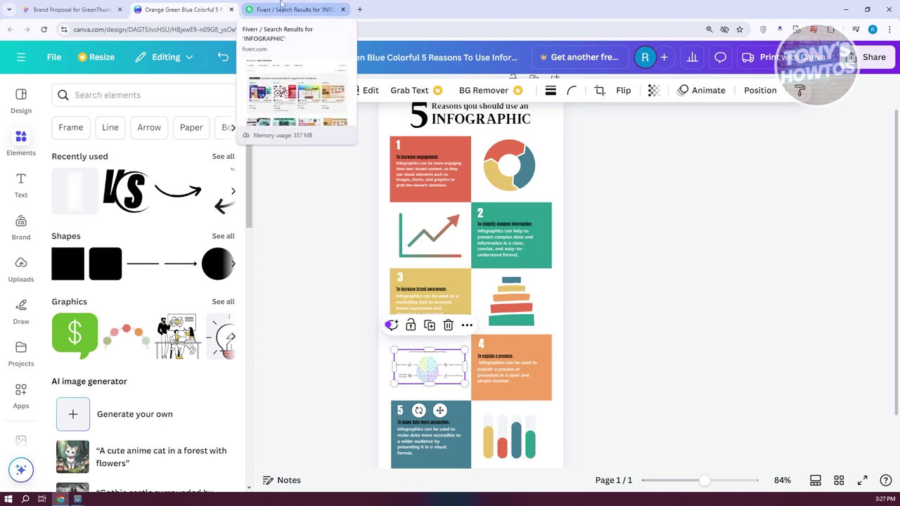
{"action": "left_click", "coordinate": [280, 4]}
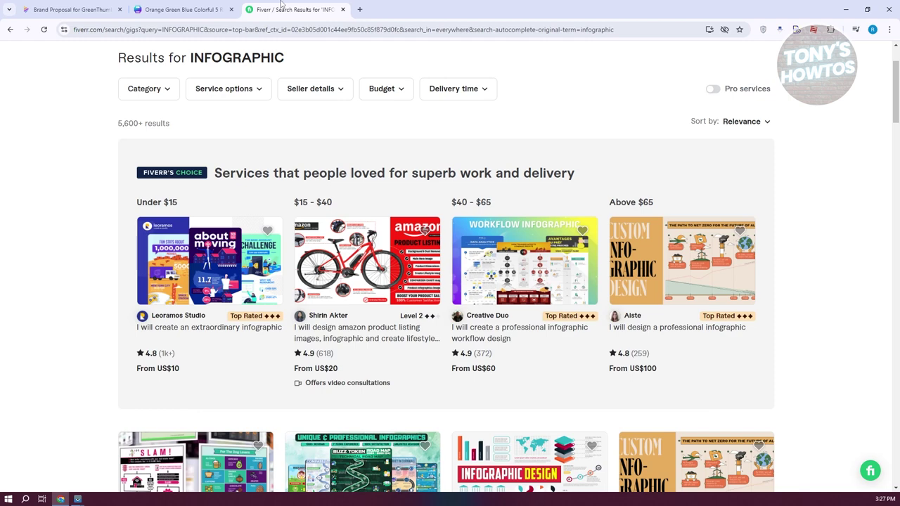
{"action": "scroll", "coordinate": [49, 316], "scroll_direction": "up", "scroll_amount": 3}
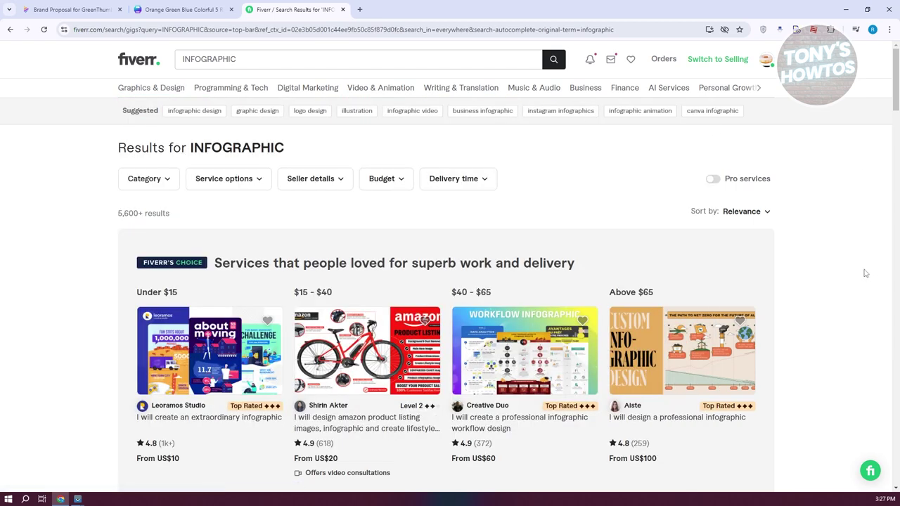
{"action": "scroll", "coordinate": [865, 274], "scroll_direction": "down", "scroll_amount": 2}
{"action": "scroll", "coordinate": [731, 203], "scroll_direction": "up", "scroll_amount": 2}
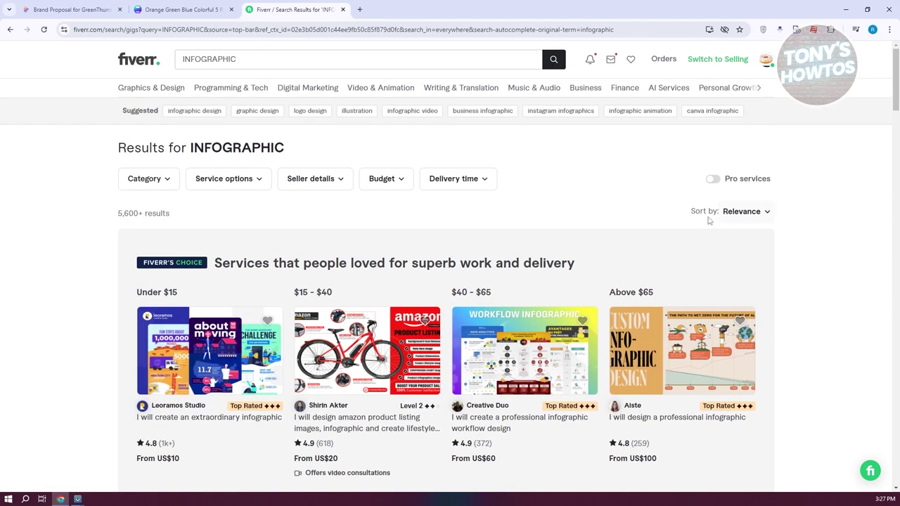